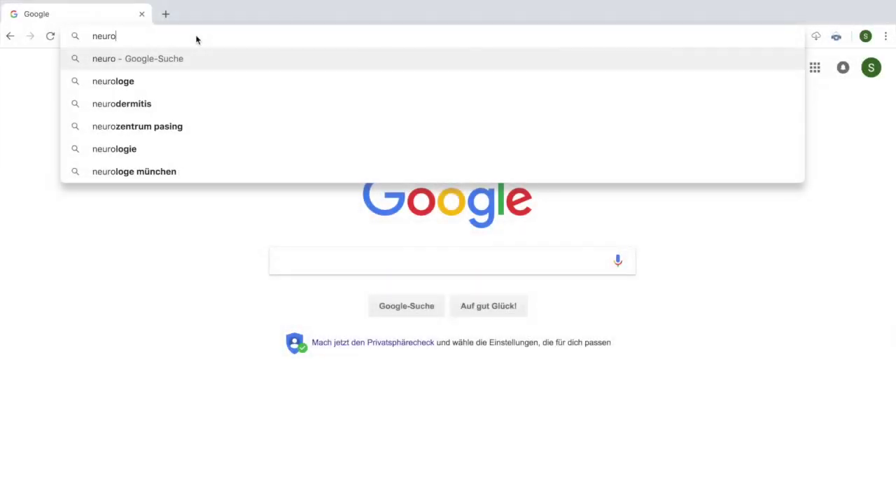
Load the neurorobotics.net website from the Chrome address bar.
{"action": "type", "text": "botics.net"}
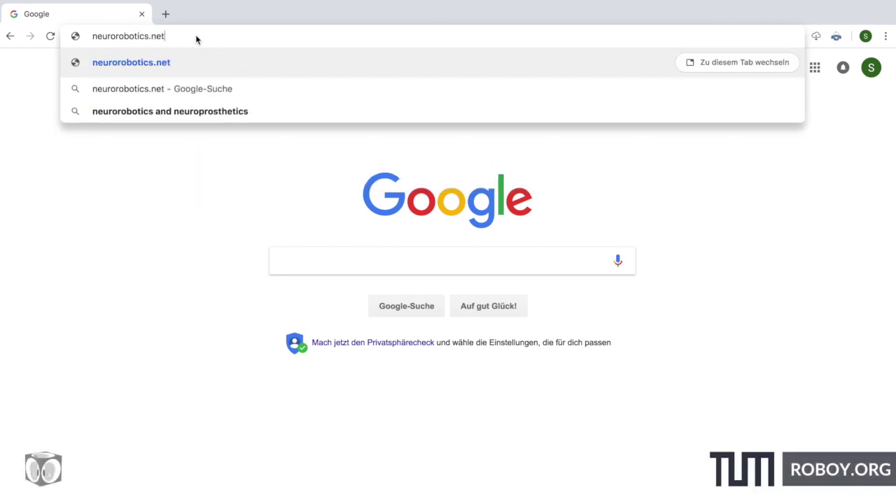
{"action": "key", "text": "Return"}
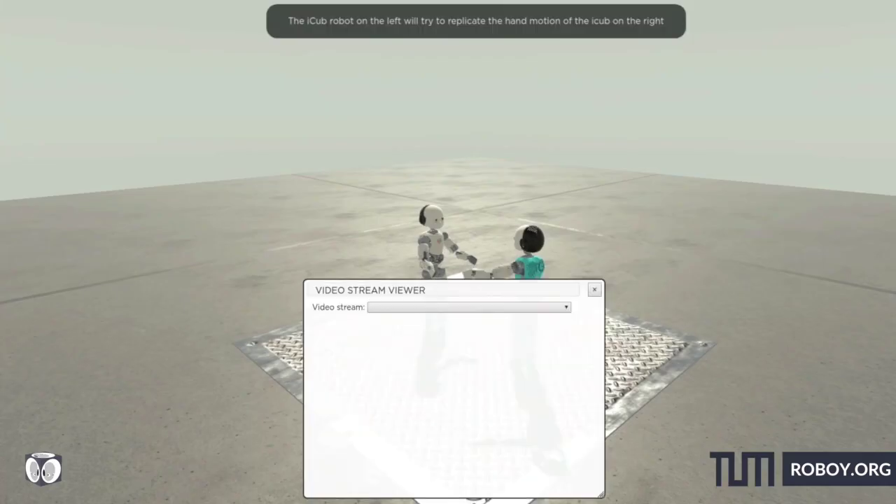
Move the Video Stream Viewer to the upper left and show the /dvs_narrow_view stream.
{"action": "left_click_drag", "start_coordinate": [455, 289], "coordinate": [178, 124]}
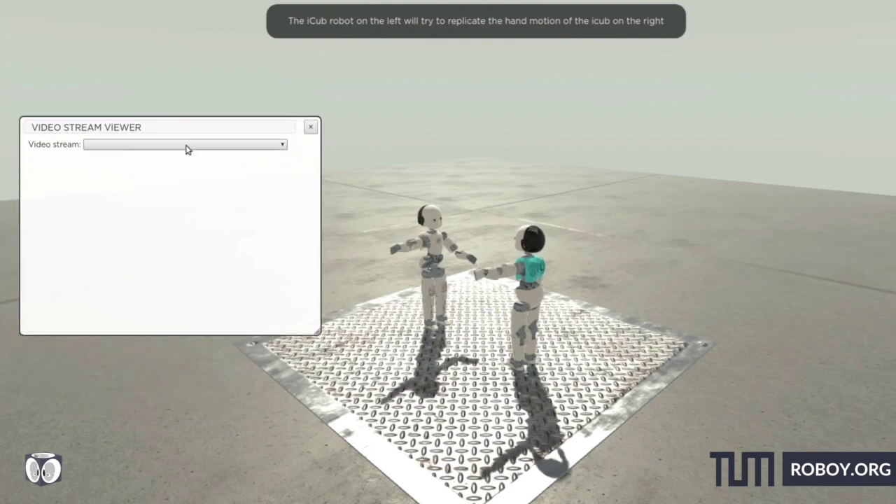
{"action": "left_click", "coordinate": [187, 148]}
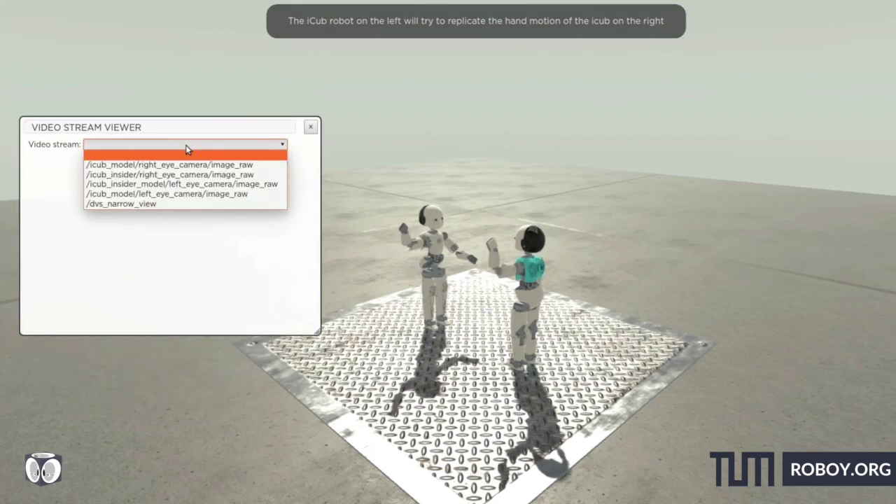
{"action": "left_click", "coordinate": [174, 208]}
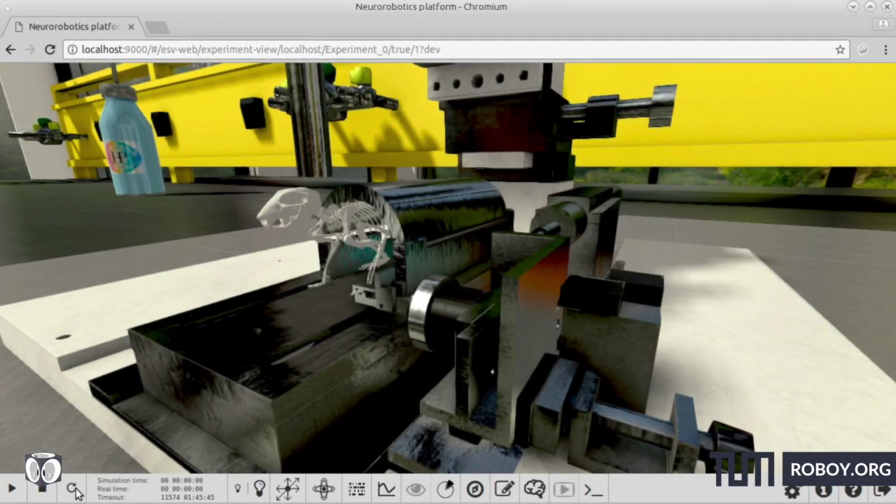
Open the Log Console, move it off the mouse skeleton, and start the simulation.
{"action": "left_click", "coordinate": [591, 490]}
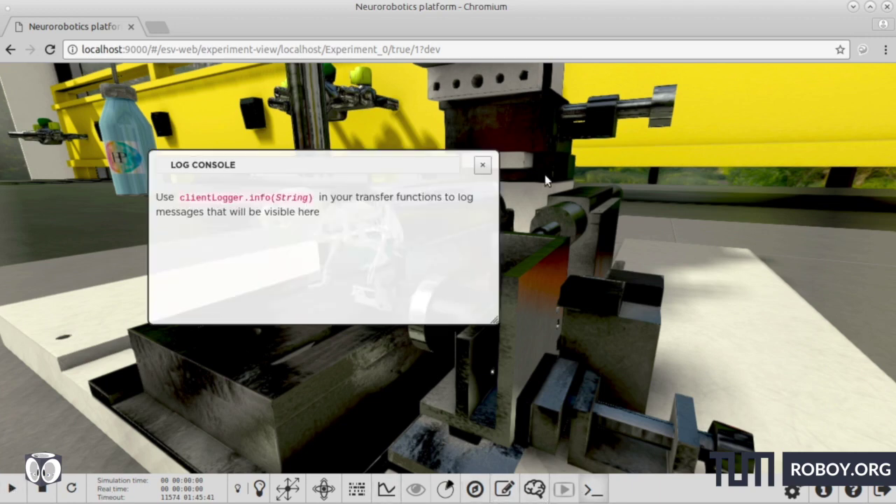
{"action": "left_click_drag", "start_coordinate": [410, 184], "coordinate": [685, 267]}
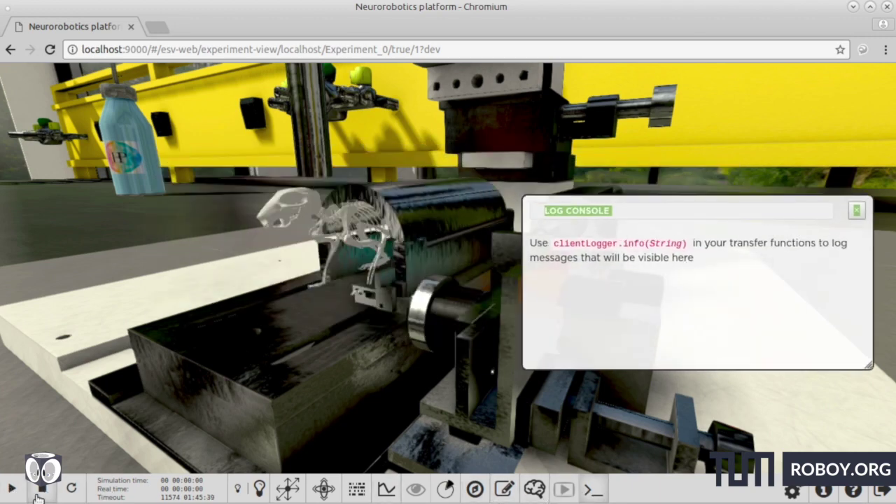
{"action": "left_click", "coordinate": [13, 490]}
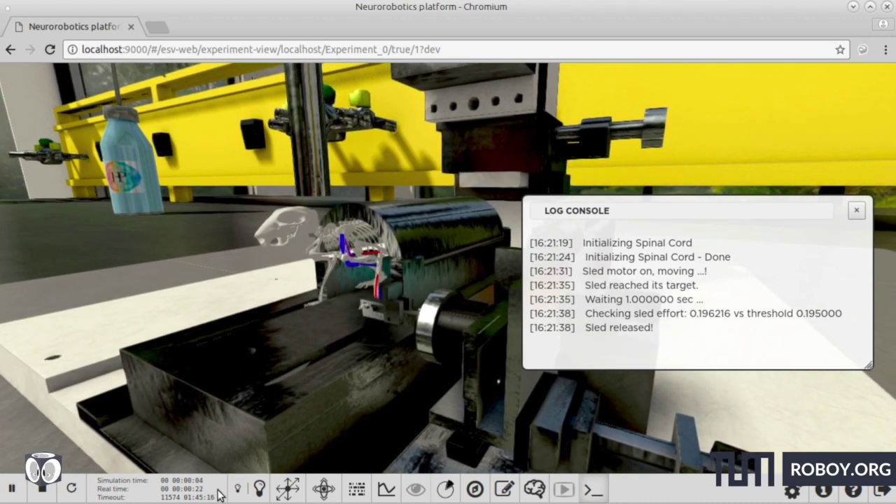
Restore the auto-saved session data and switch to the Transfer Functions editor.
{"action": "left_click", "coordinate": [516, 493]}
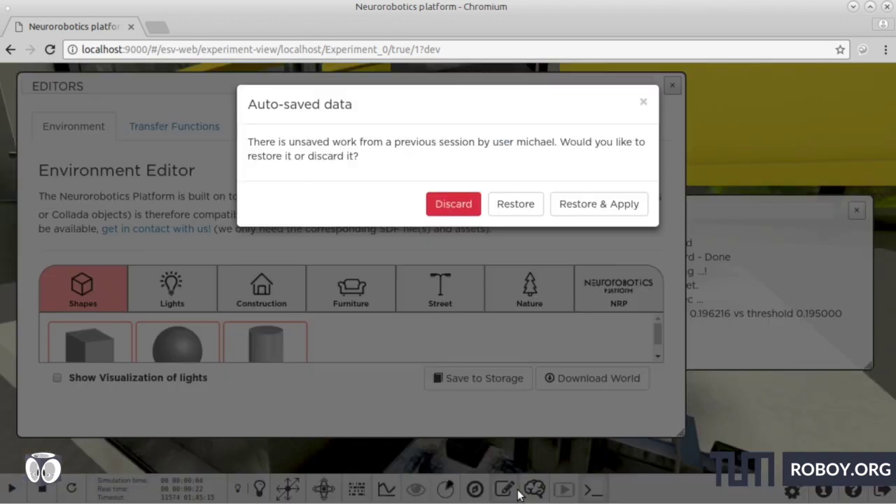
{"action": "left_click", "coordinate": [515, 204]}
{"action": "left_click", "coordinate": [206, 126]}
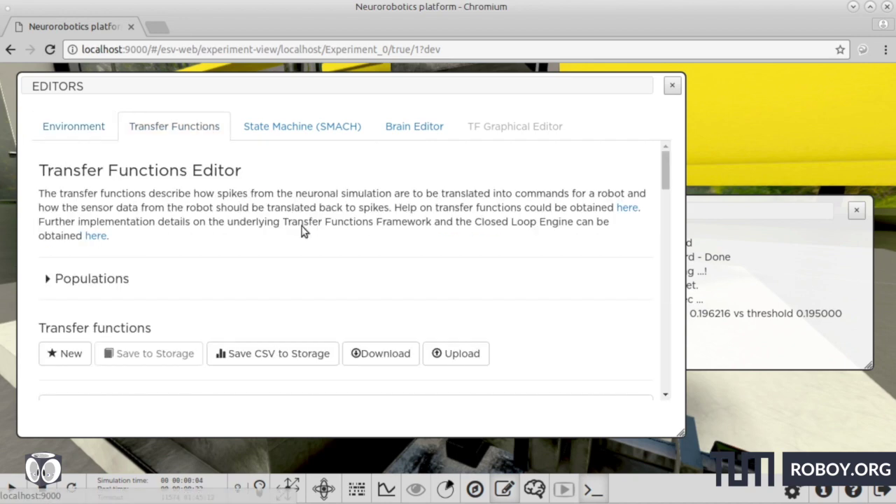
Enlarge the editor panel and read through the muscle-stretch transfer function code.
{"action": "scroll", "coordinate": [316, 233], "scroll_direction": "down", "scroll_amount": 3}
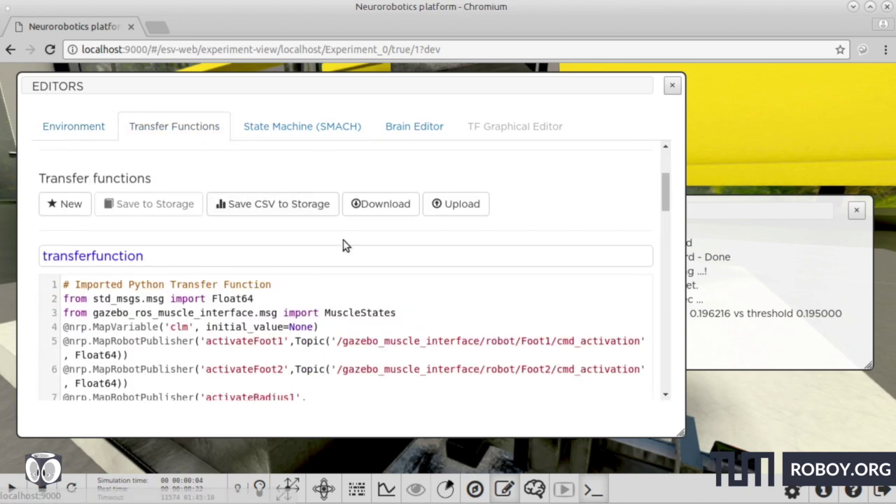
{"action": "scroll", "coordinate": [364, 249], "scroll_direction": "down", "scroll_amount": 4}
{"action": "scroll", "coordinate": [411, 256], "scroll_direction": "down", "scroll_amount": 2}
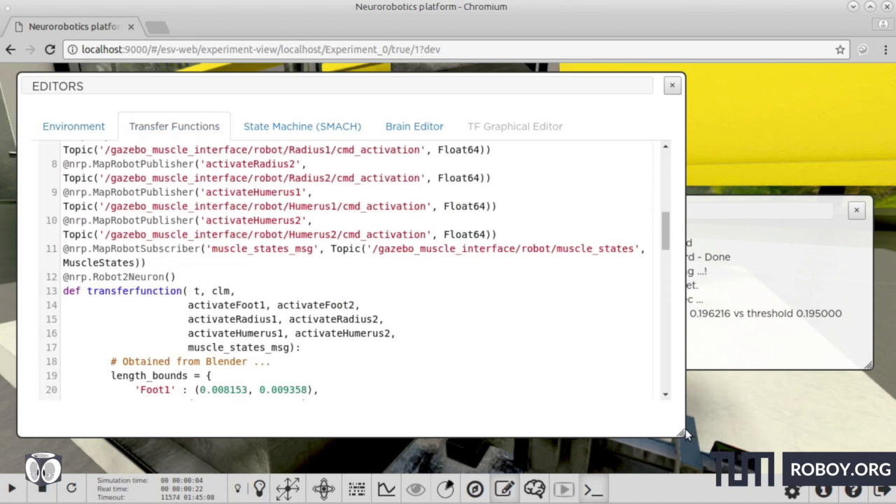
{"action": "left_click_drag", "start_coordinate": [678, 425], "coordinate": [742, 452]}
{"action": "scroll", "coordinate": [483, 296], "scroll_direction": "down", "scroll_amount": 3}
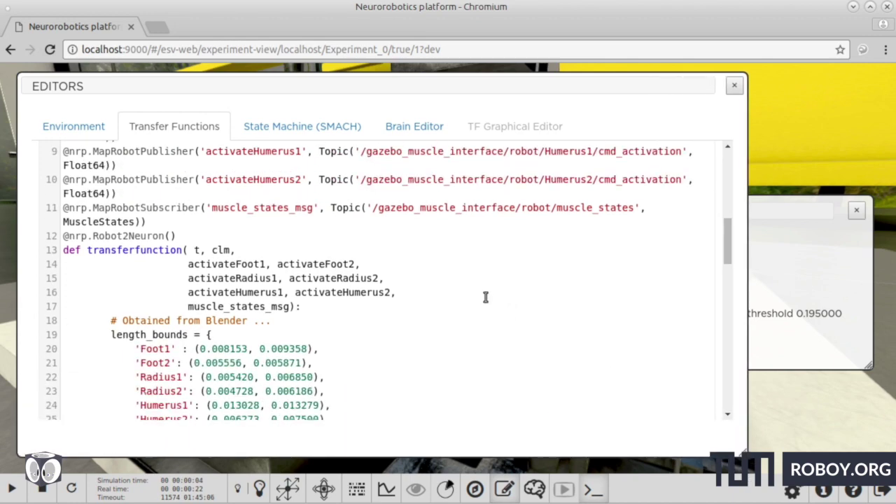
{"action": "scroll", "coordinate": [463, 298], "scroll_direction": "down", "scroll_amount": 8}
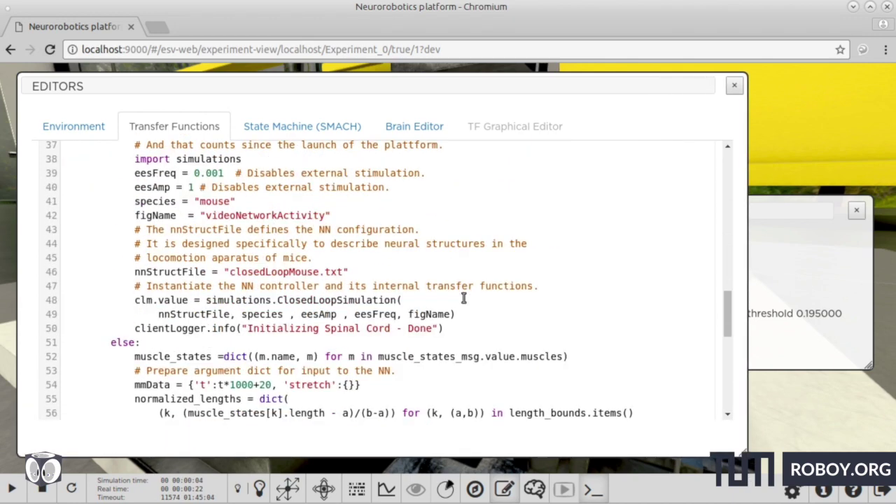
{"action": "scroll", "coordinate": [463, 298], "scroll_direction": "down", "scroll_amount": 6}
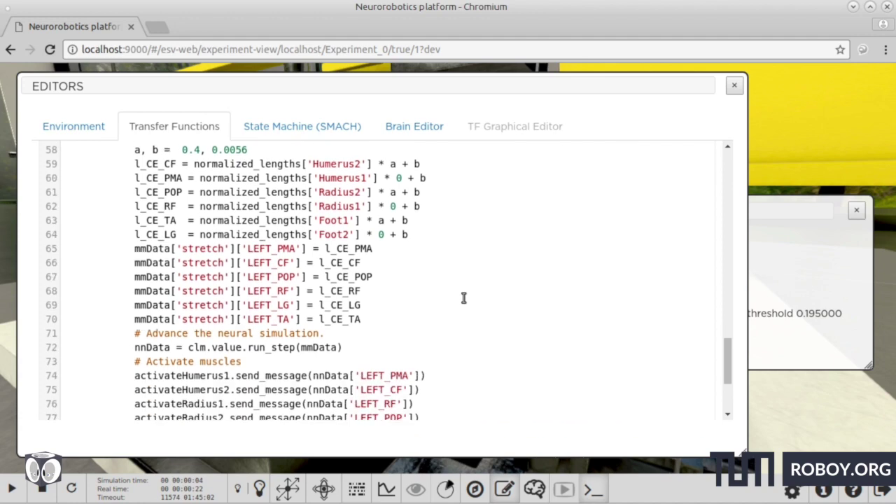
{"action": "scroll", "coordinate": [434, 302], "scroll_direction": "up", "scroll_amount": 2}
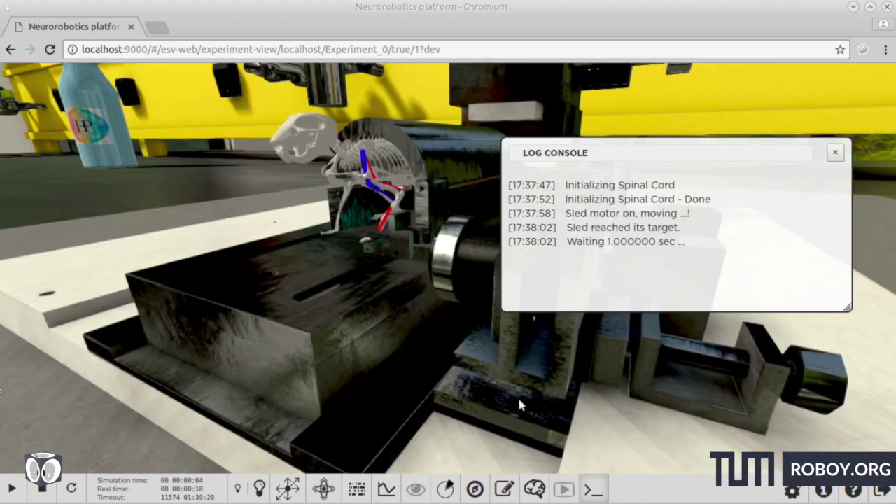
Open the Brain Visualizer and zoom out to see the neuron populations as spheres.
{"action": "left_click", "coordinate": [529, 487]}
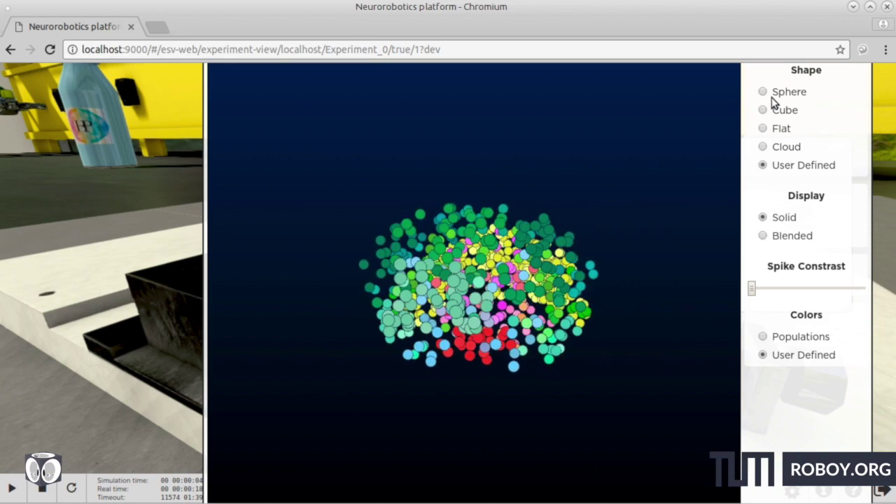
{"action": "scroll", "coordinate": [526, 249], "scroll_direction": "down", "scroll_amount": 3}
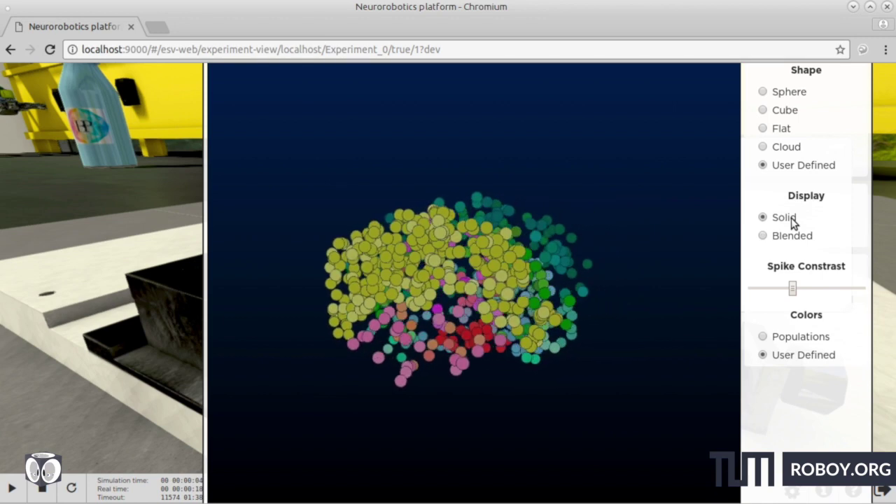
Cycle the neuron layout through Cloud, Flat, Cube and Sphere, ending on User Defined.
{"action": "left_click", "coordinate": [783, 148]}
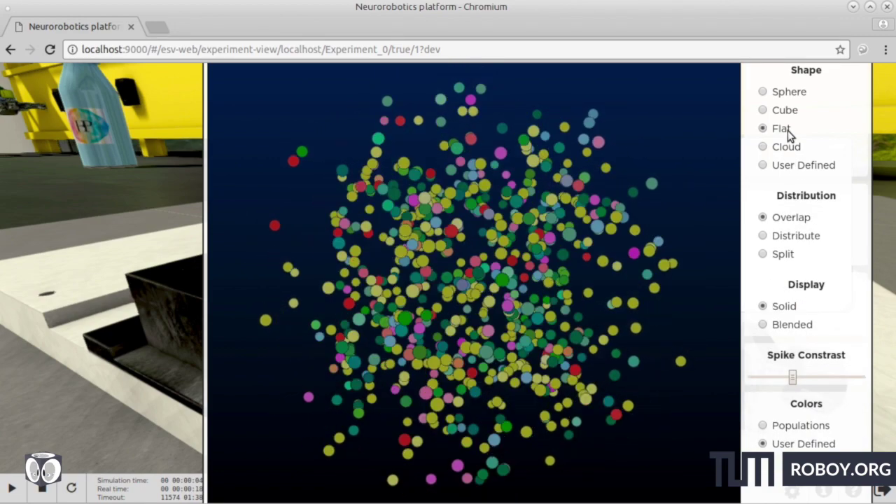
{"action": "left_click", "coordinate": [787, 130]}
{"action": "left_click", "coordinate": [789, 117]}
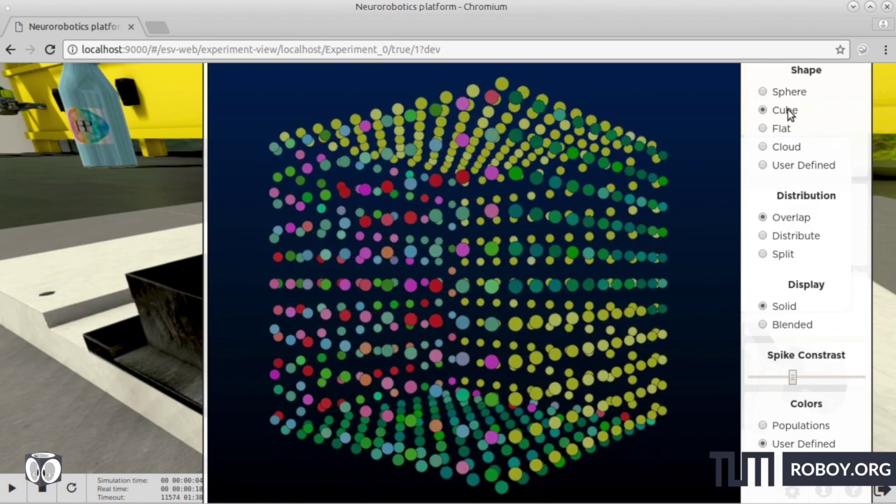
{"action": "left_click", "coordinate": [790, 94]}
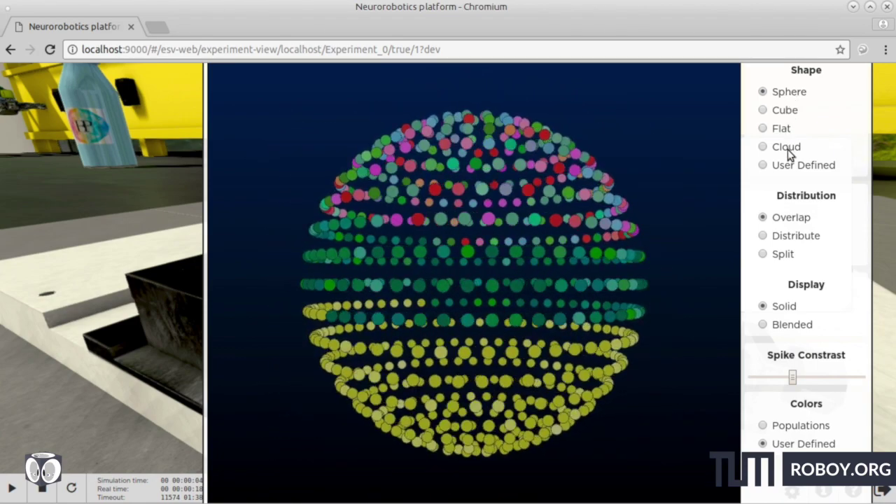
{"action": "left_click", "coordinate": [792, 165]}
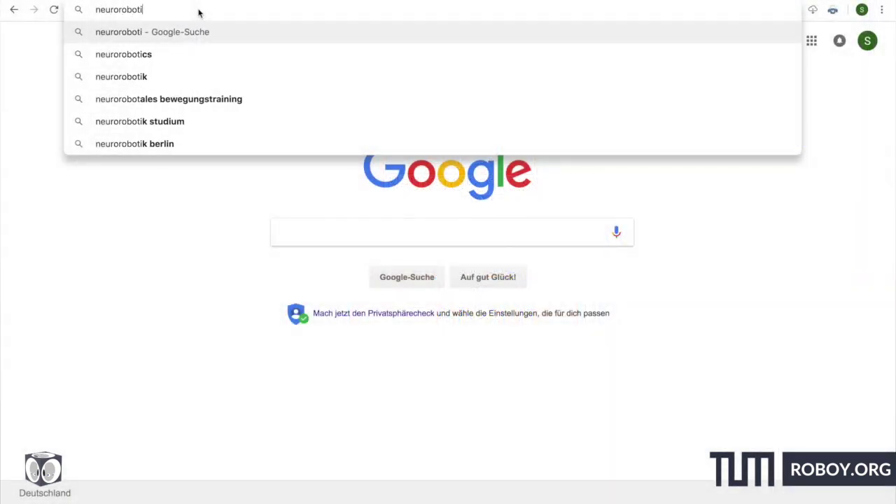
Load neurorobotics.net and scroll down to its list of contributing institutions.
{"action": "type", "text": "orobotics.net"}
{"action": "key", "text": "Return"}
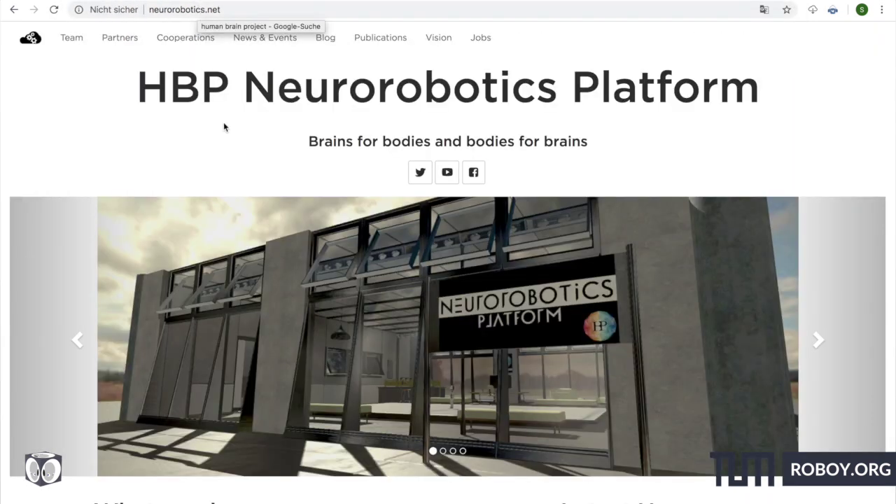
{"action": "scroll", "coordinate": [224, 125], "scroll_direction": "down", "scroll_amount": 3}
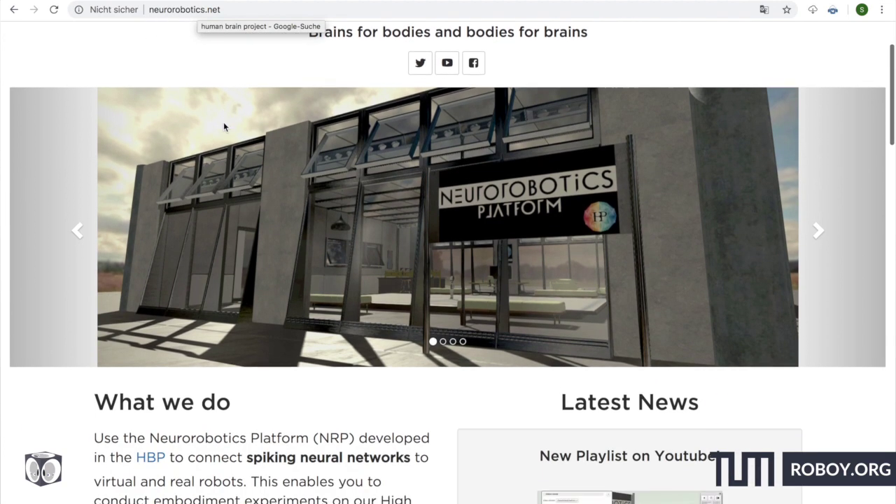
{"action": "scroll", "coordinate": [224, 127], "scroll_direction": "down", "scroll_amount": 3}
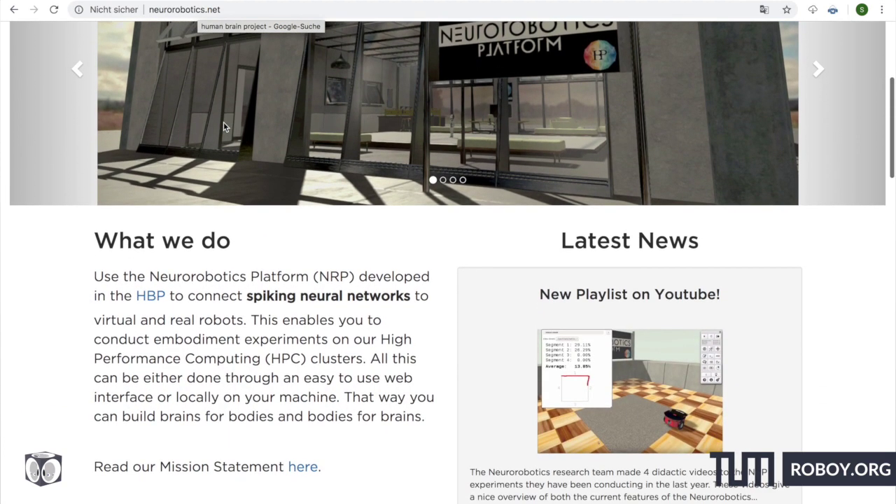
{"action": "scroll", "coordinate": [223, 126], "scroll_direction": "down", "scroll_amount": 4}
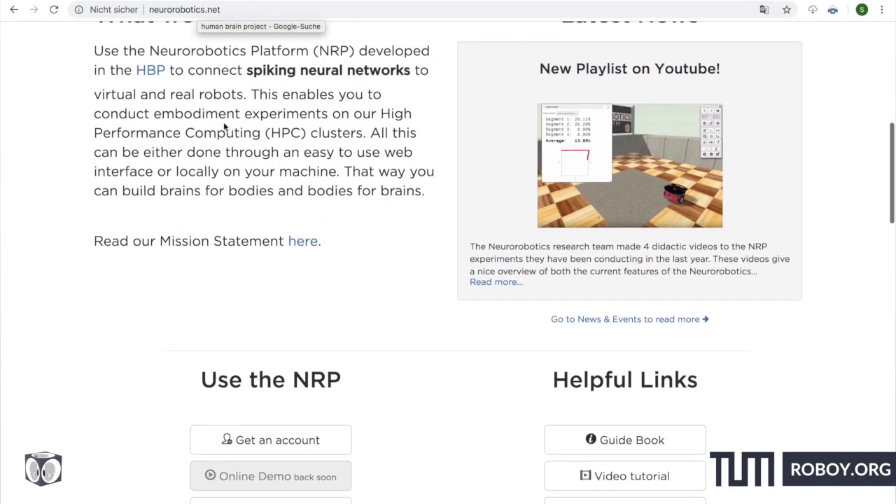
{"action": "scroll", "coordinate": [224, 122], "scroll_direction": "down", "scroll_amount": 7}
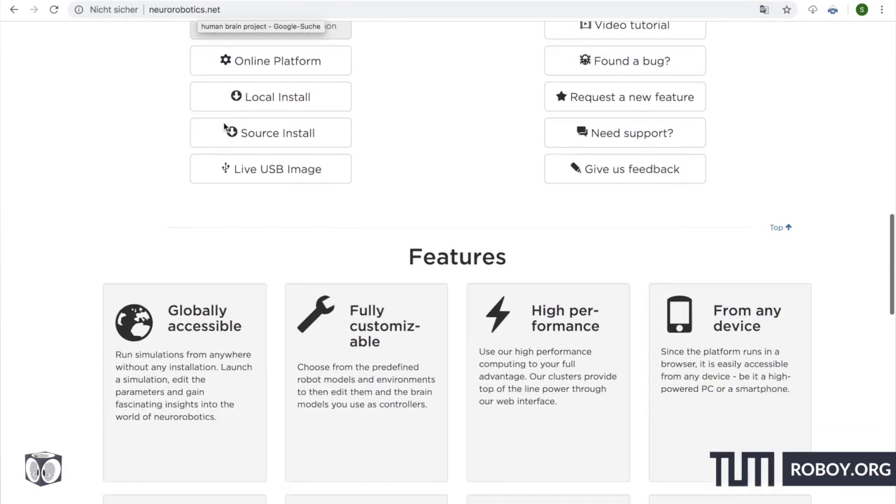
{"action": "scroll", "coordinate": [224, 126], "scroll_direction": "down", "scroll_amount": 8}
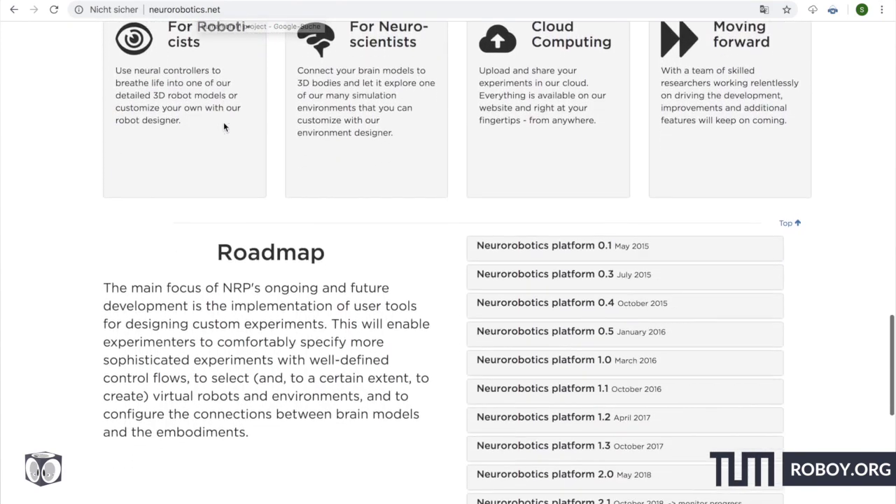
{"action": "scroll", "coordinate": [224, 126], "scroll_direction": "down", "scroll_amount": 8}
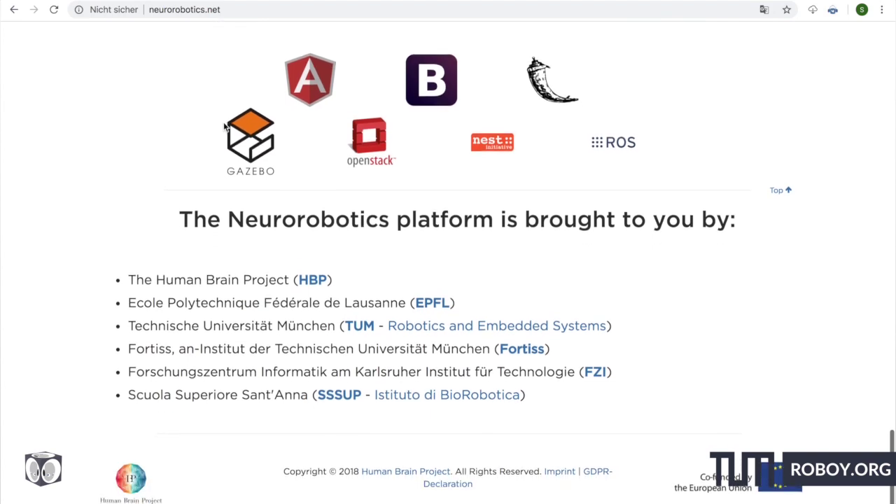